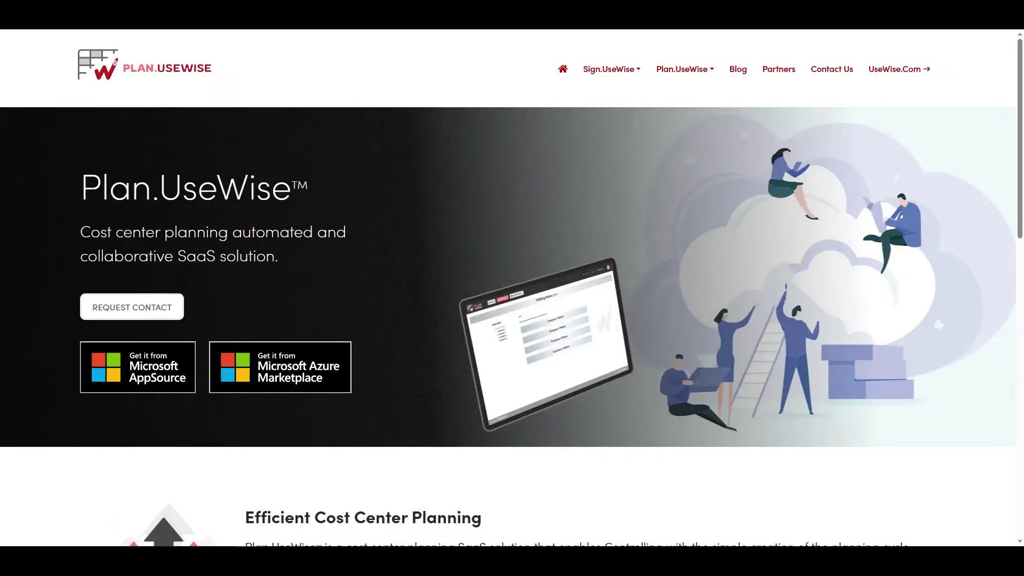
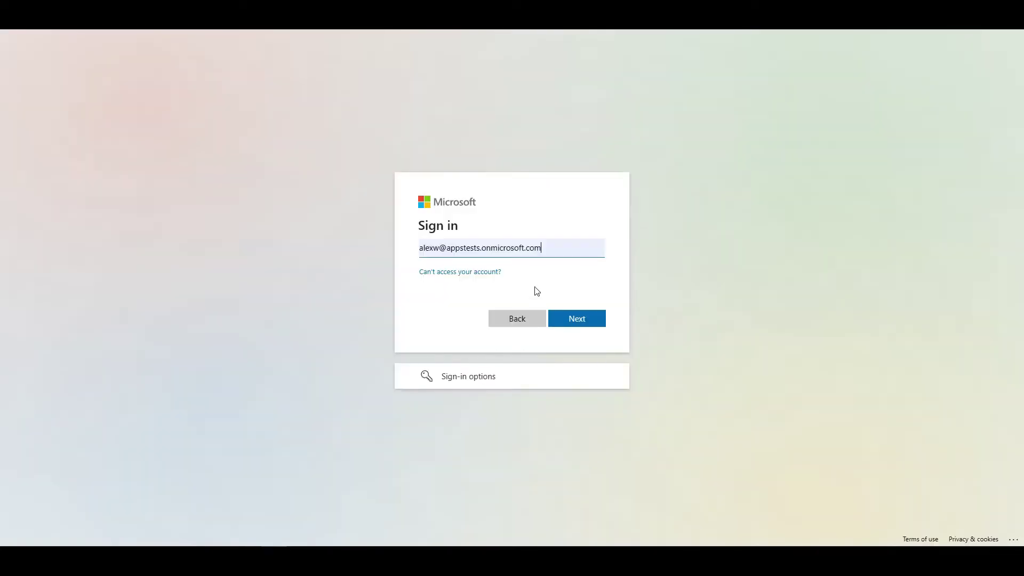
Sign in with the work account's email and password, choosing to stay signed in
click(570, 314)
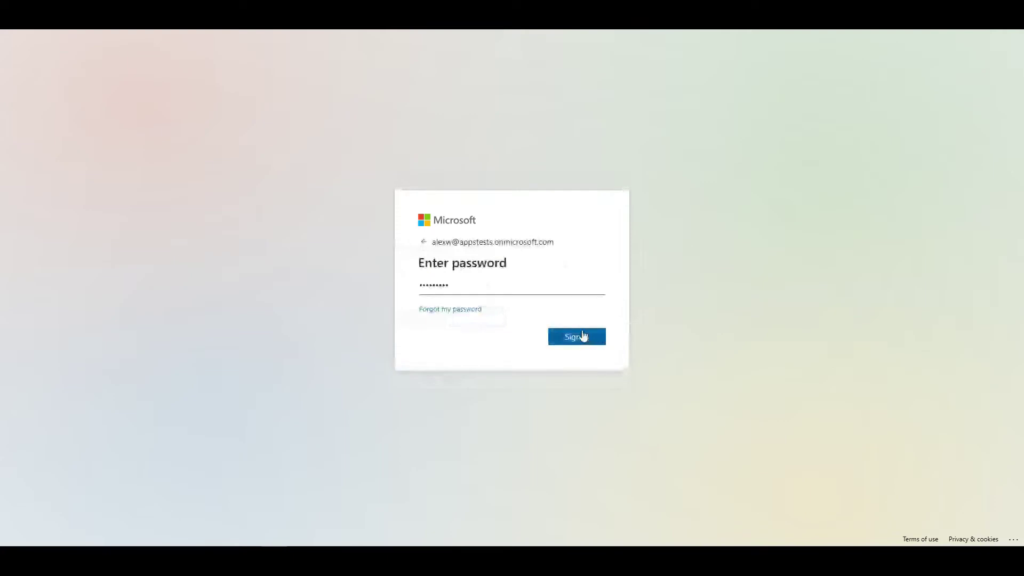
click(582, 332)
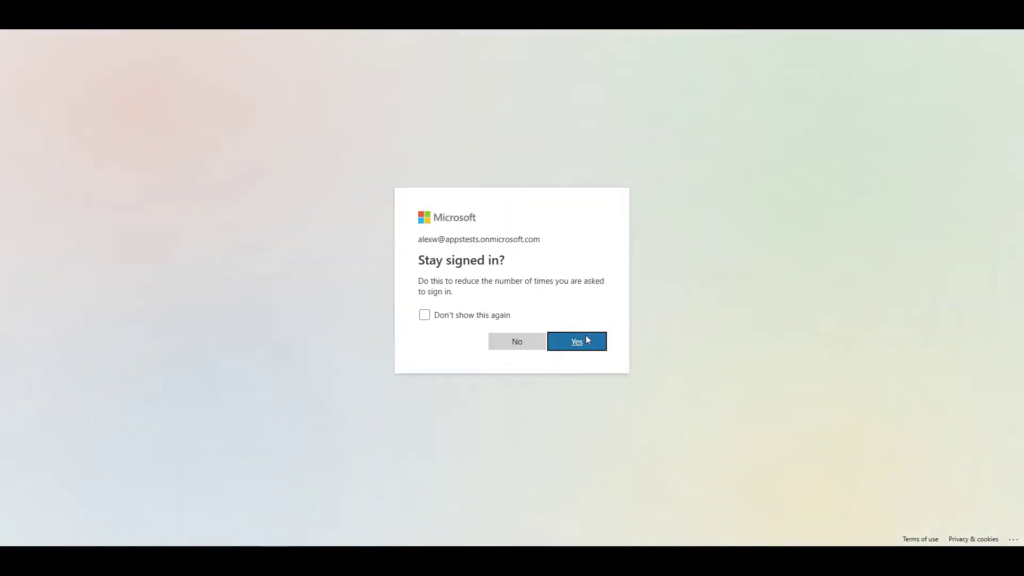
click(587, 336)
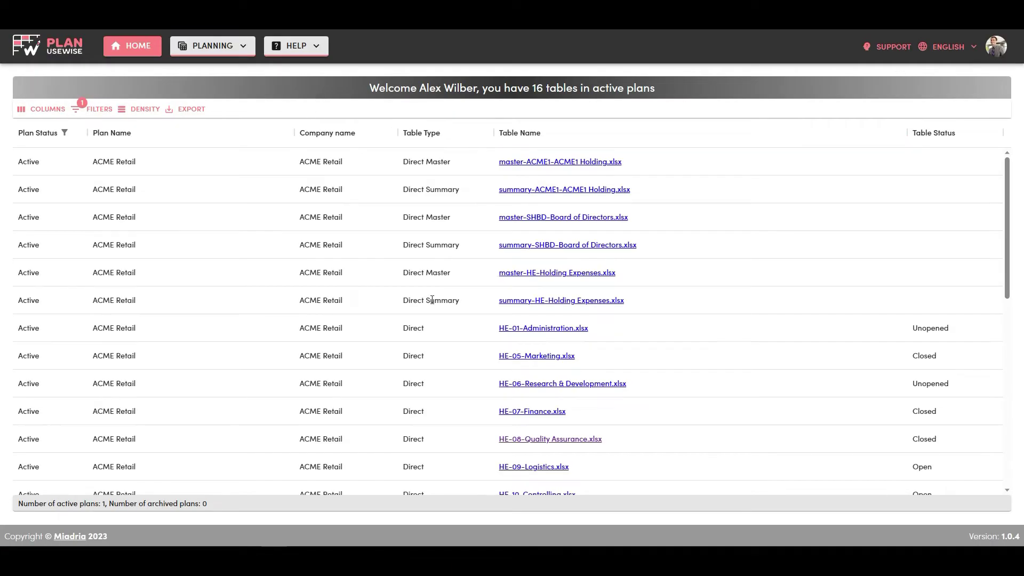
scroll(432, 300, down, 1)
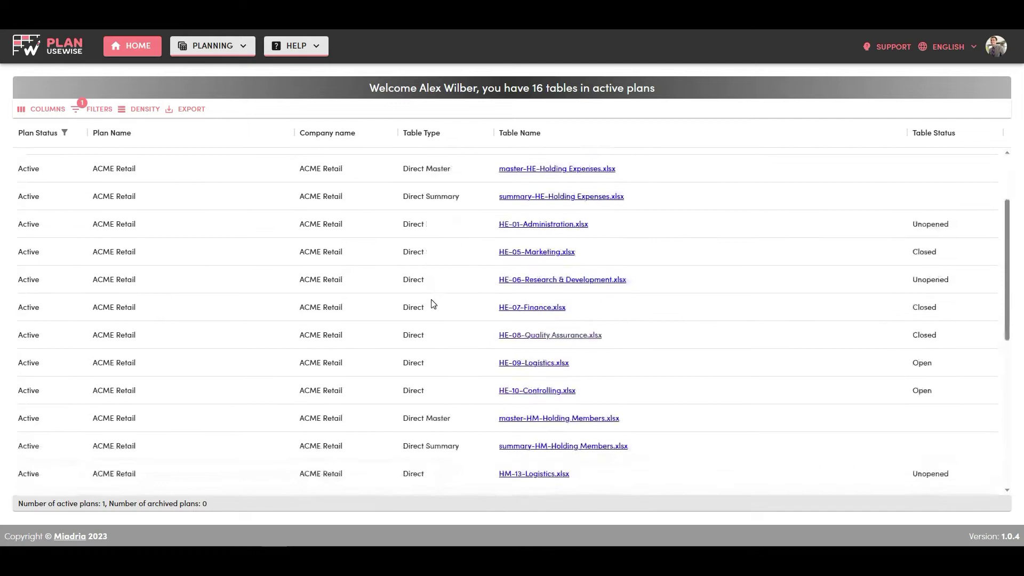
scroll(433, 302, down, 1)
scroll(433, 304, down, 1)
scroll(432, 303, down, 1)
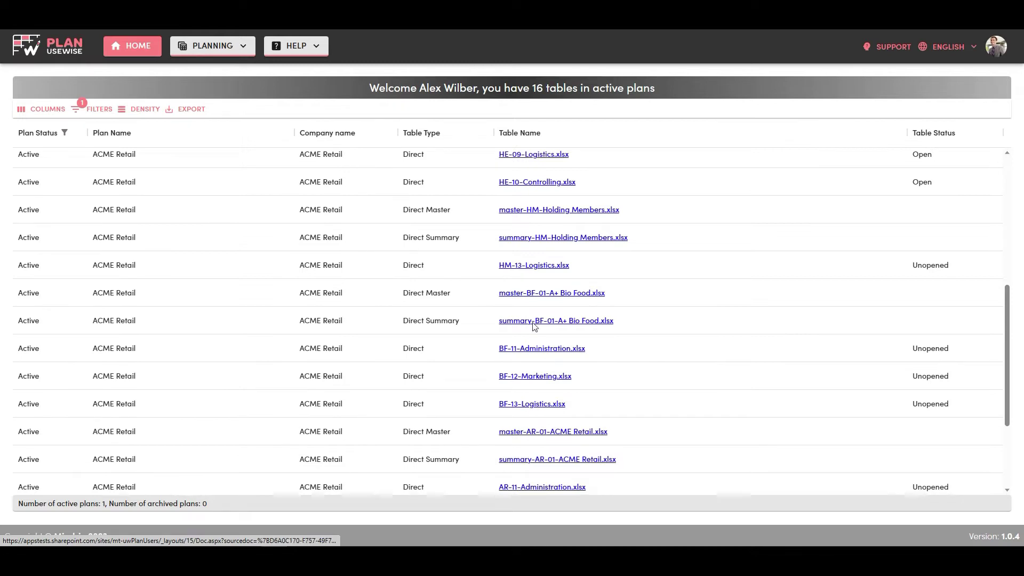
click(222, 52)
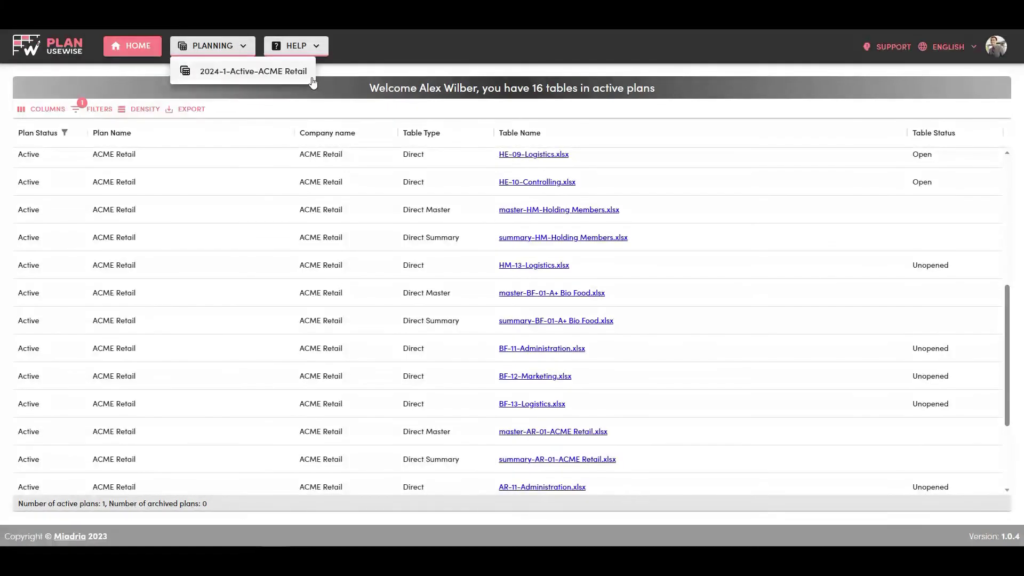
click(348, 71)
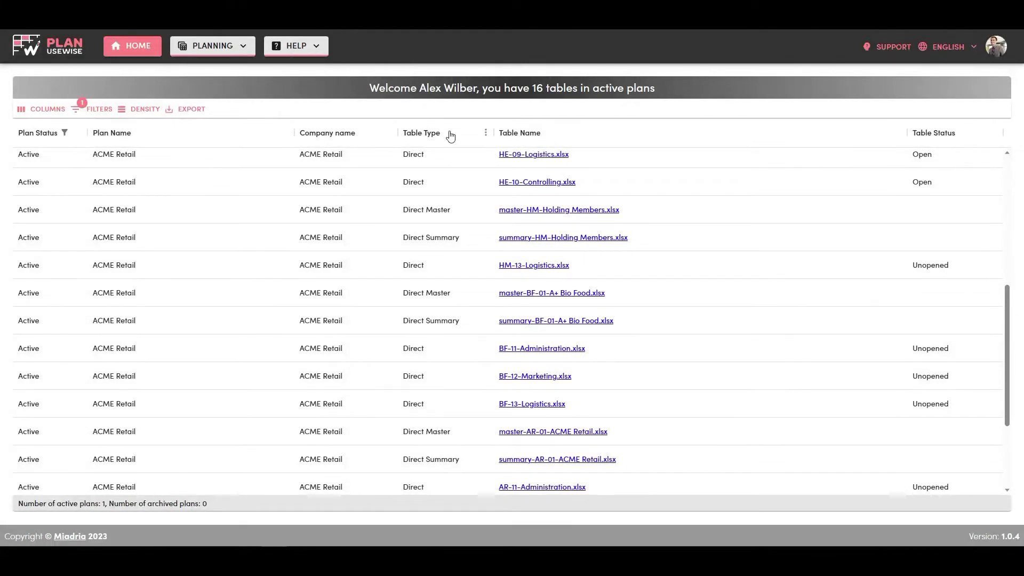
scroll(503, 311, down, 1)
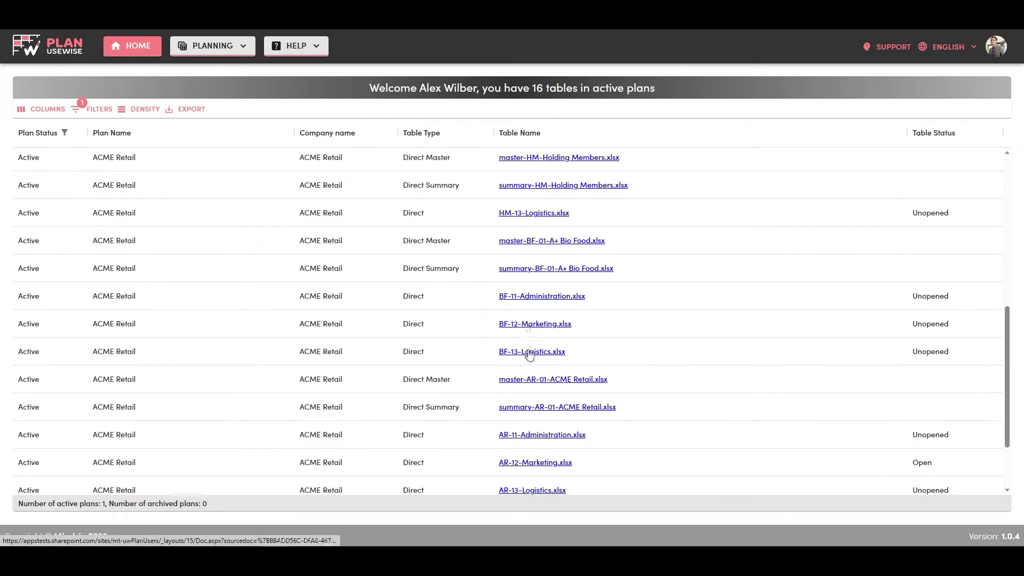
Open BF-13-Logistics.xlsx and enter 112265 in H12, 2235 in K12, and 1122354 in G16
click(529, 353)
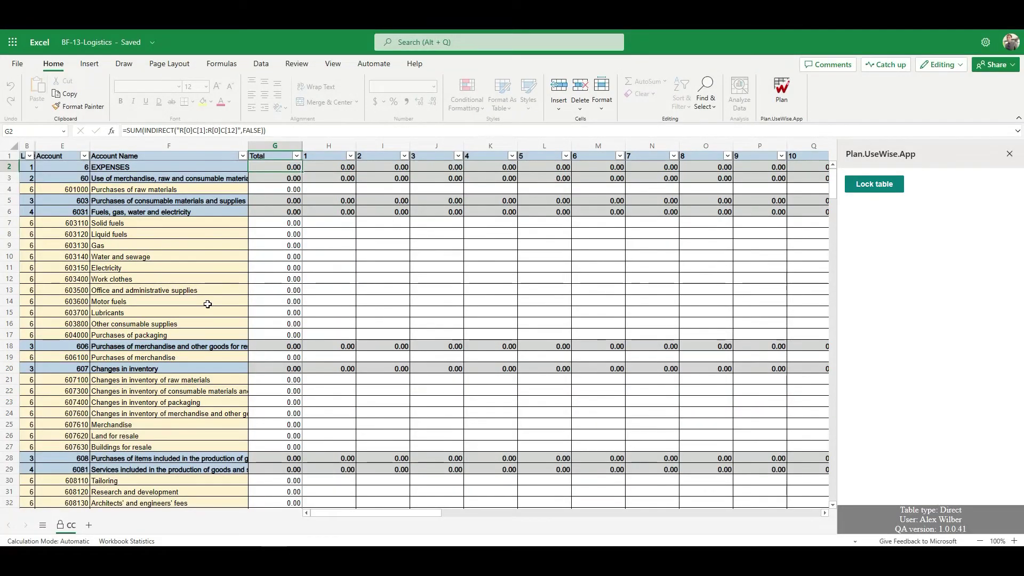
scroll(208, 304, down, 1)
scroll(207, 304, down, 2)
scroll(207, 304, up, 2)
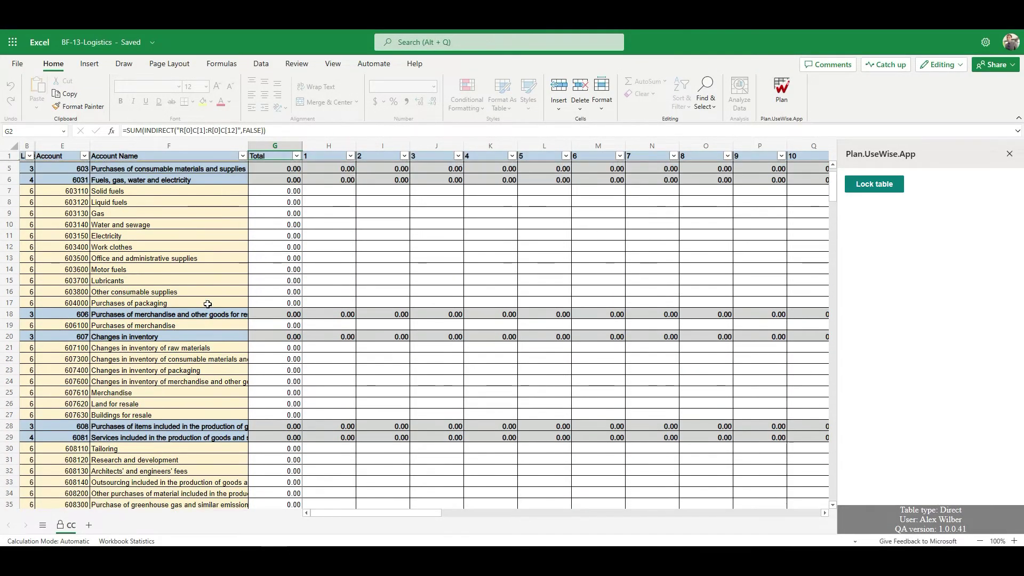
scroll(207, 304, up, 1)
click(351, 280)
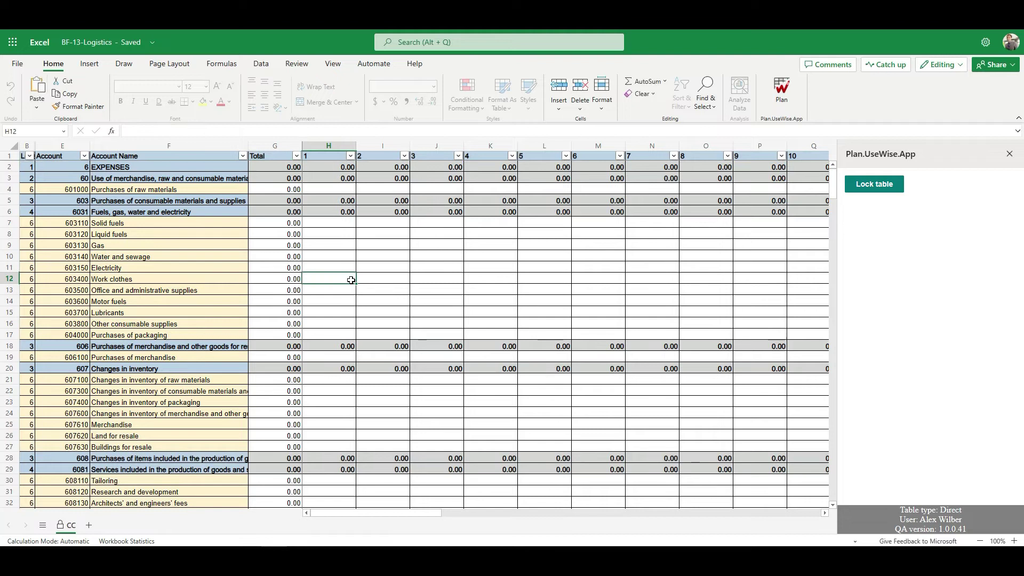
text(112265)
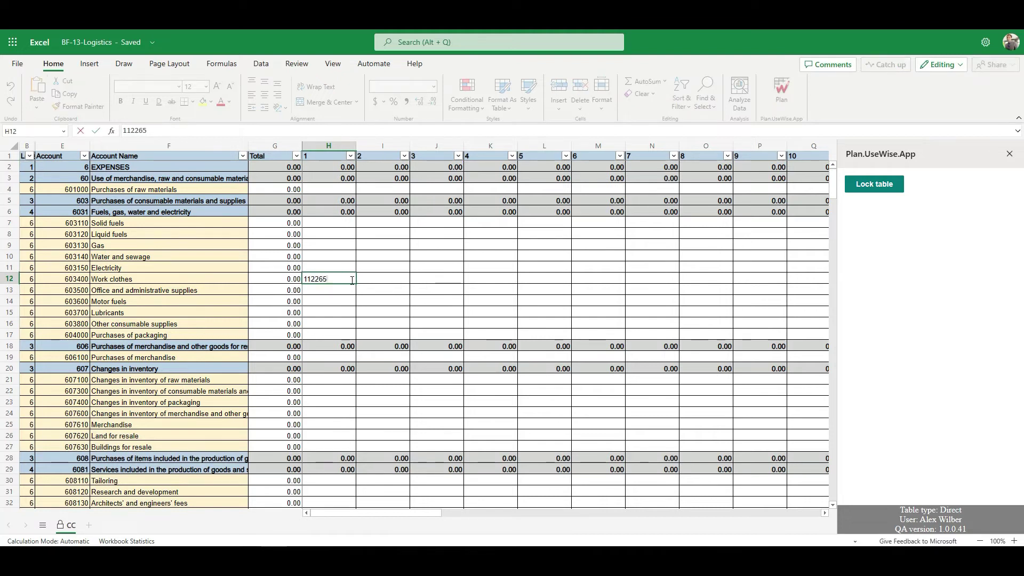
key(Return)
click(485, 277)
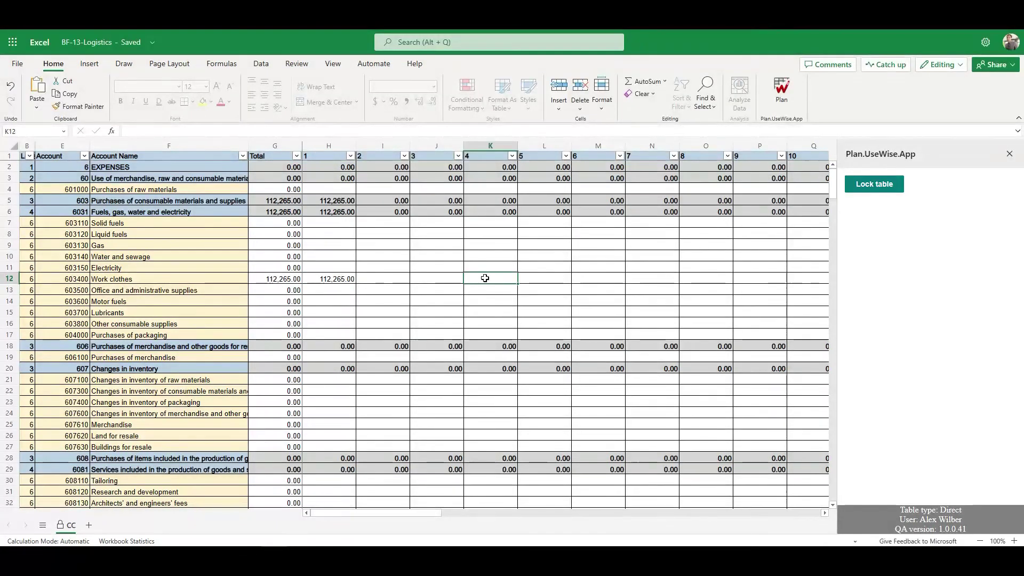
text(2235)
key(Return)
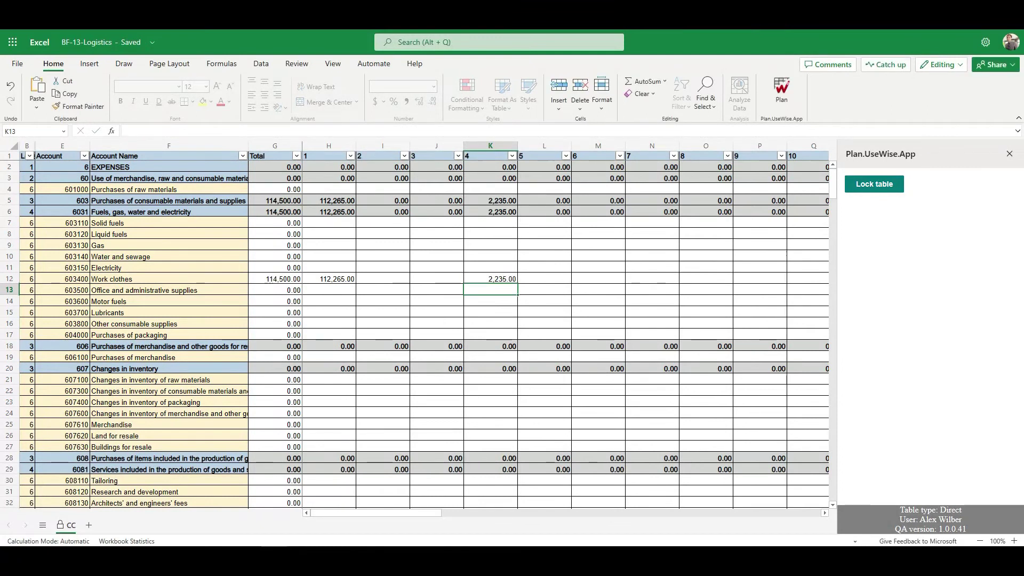
click(289, 323)
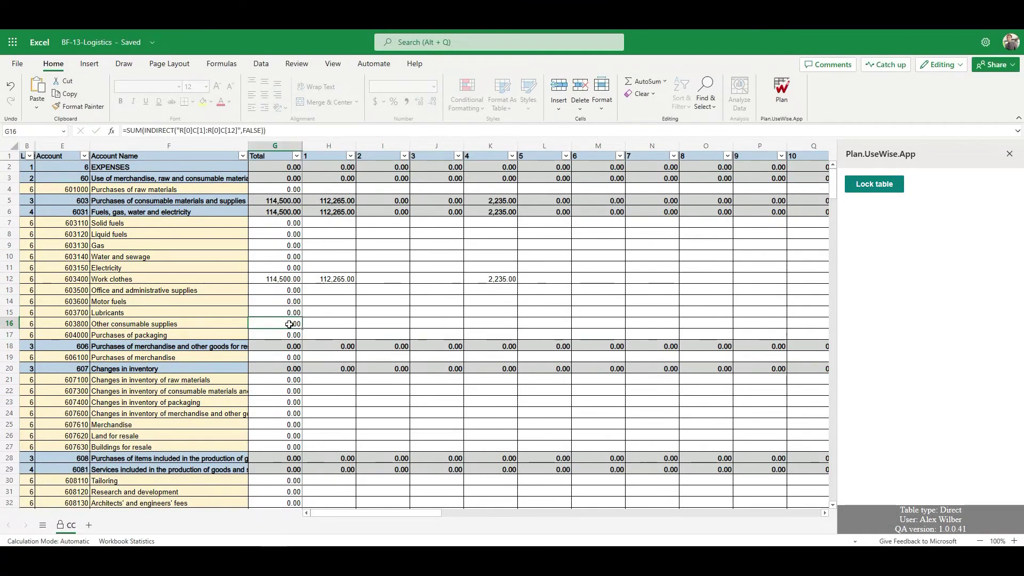
text(1122354)
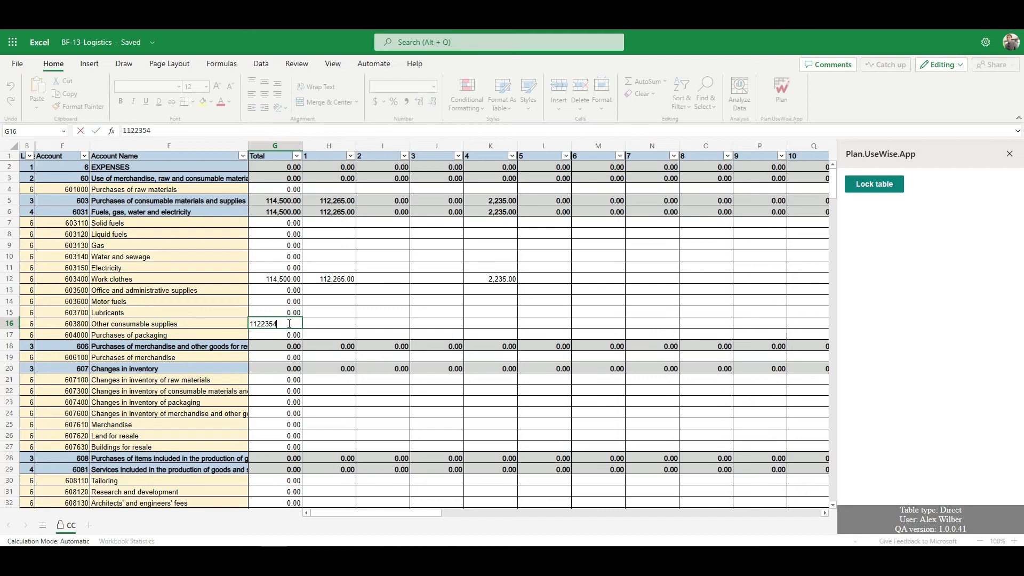
key(Return)
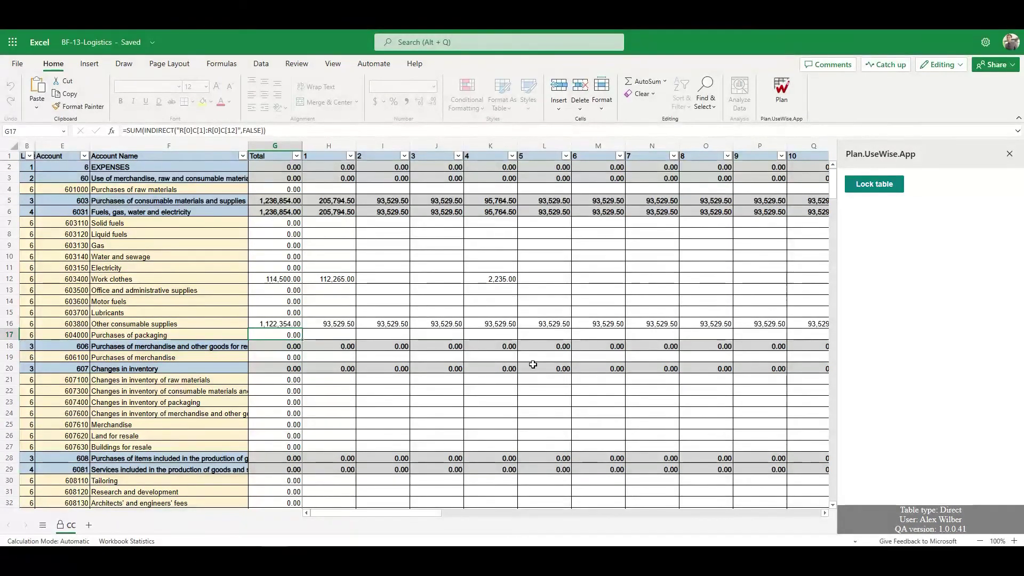
Lock BF-13-Logistics.xlsx from the Plan.UseWise pane and confirm its cells can no longer be edited
click(858, 189)
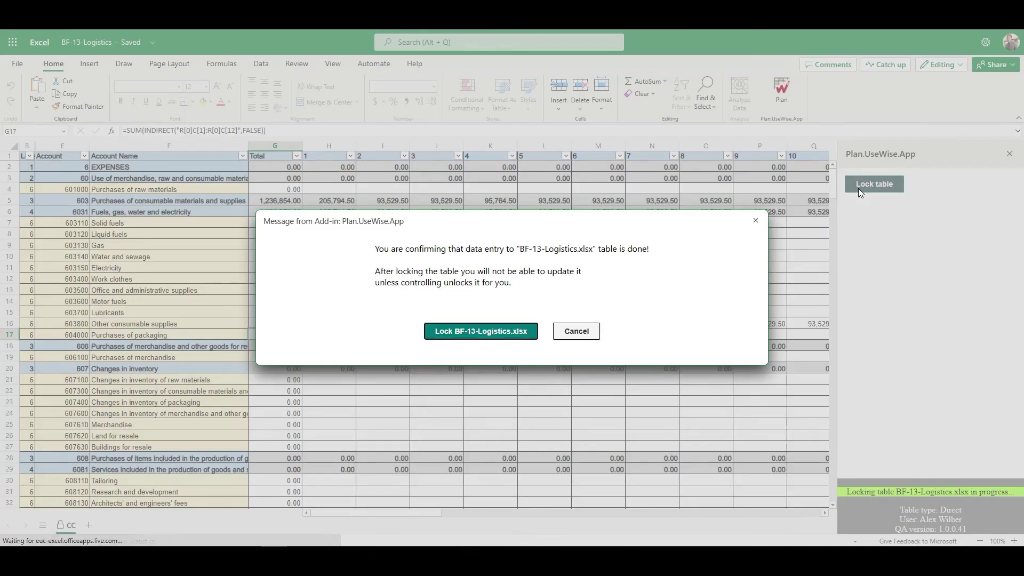
click(488, 332)
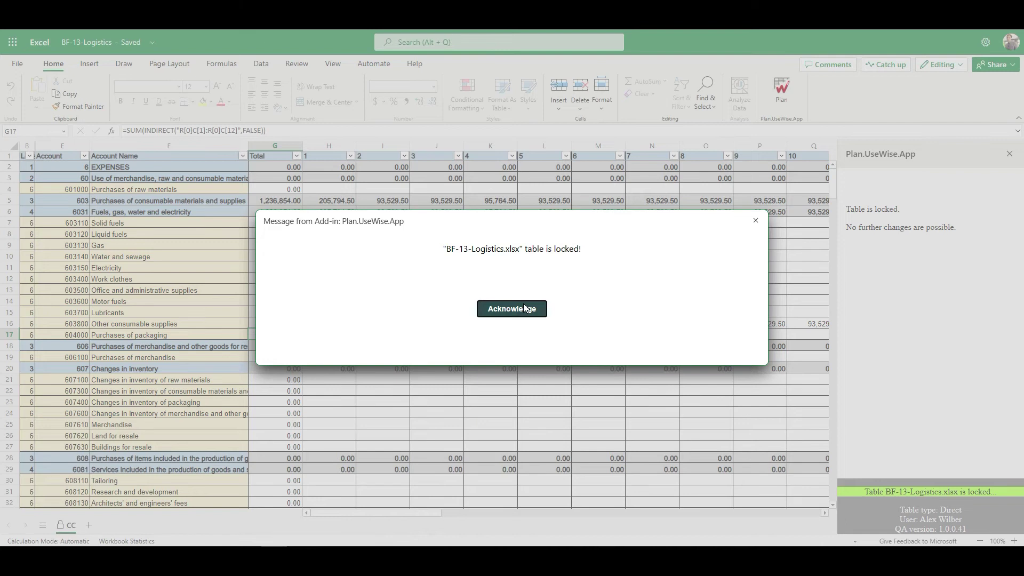
click(525, 308)
click(522, 290)
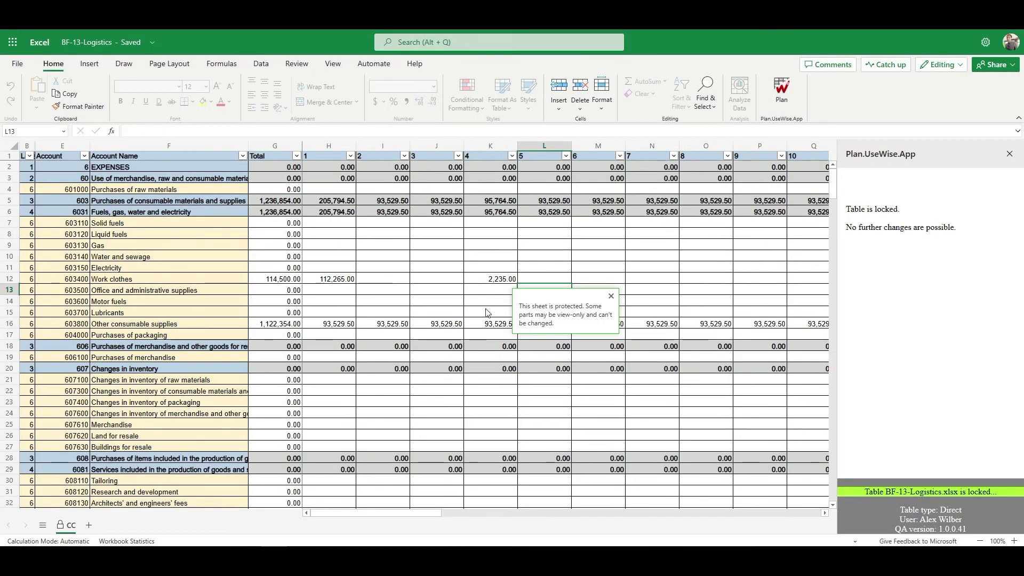
click(451, 305)
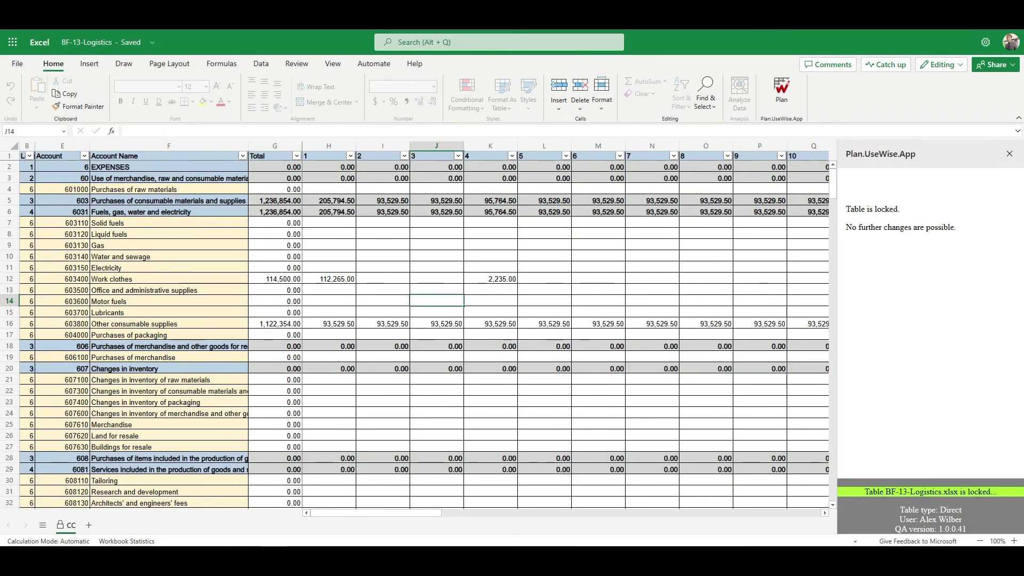